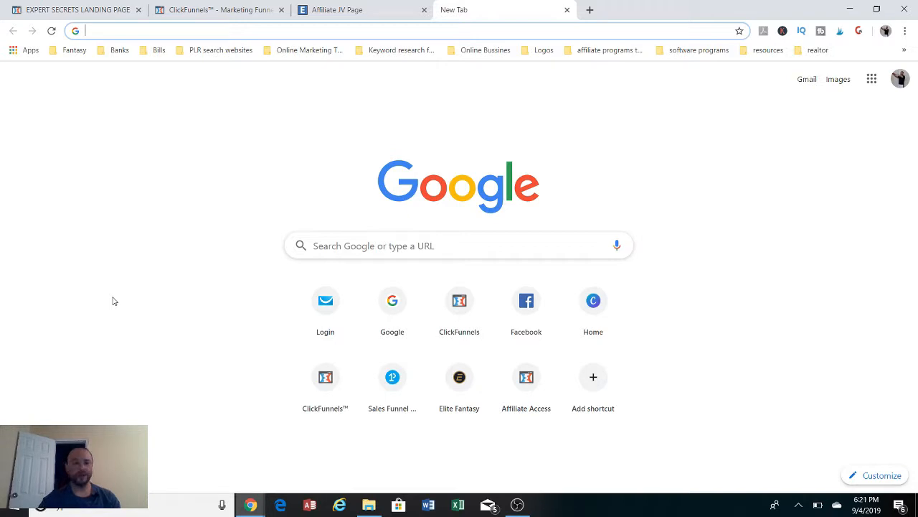
Open the Expert Secrets affiliate links page from the ClickFunnels affiliate dashboard, keeping only one copy of it open
left_click(200, 14)
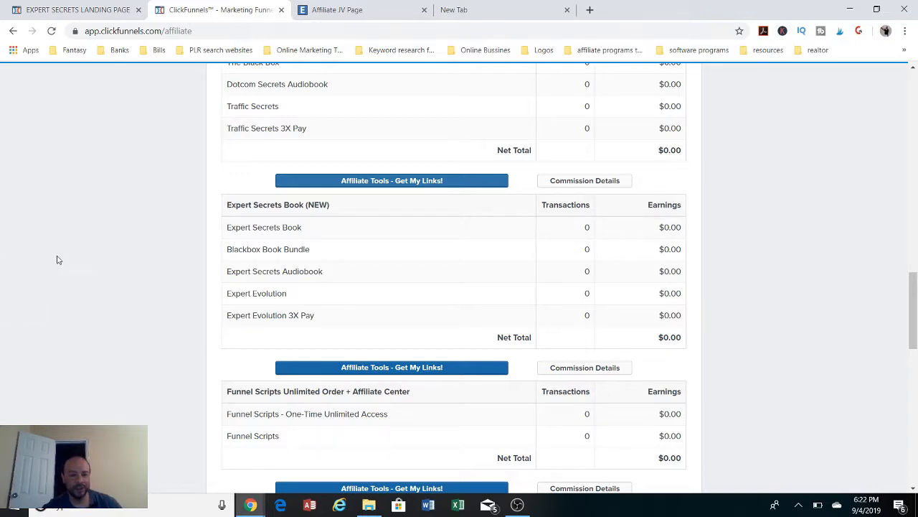
left_click(373, 181)
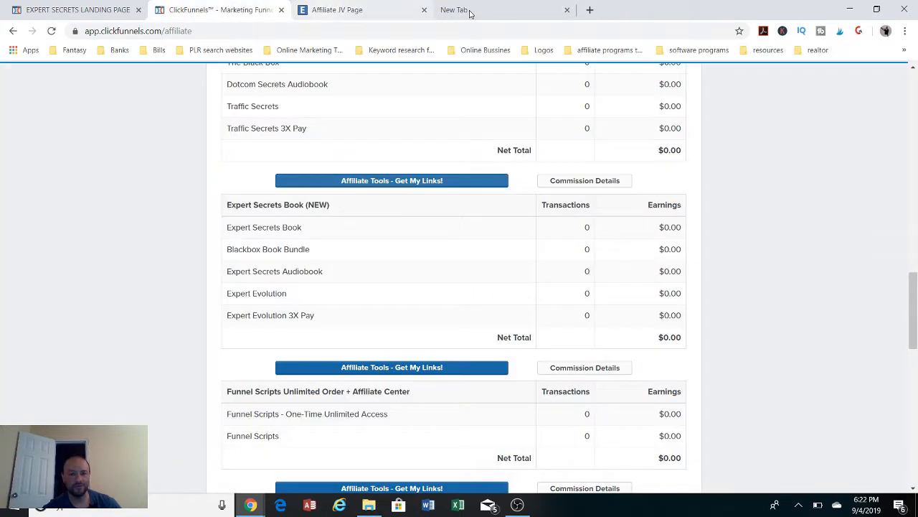
left_click(424, 10)
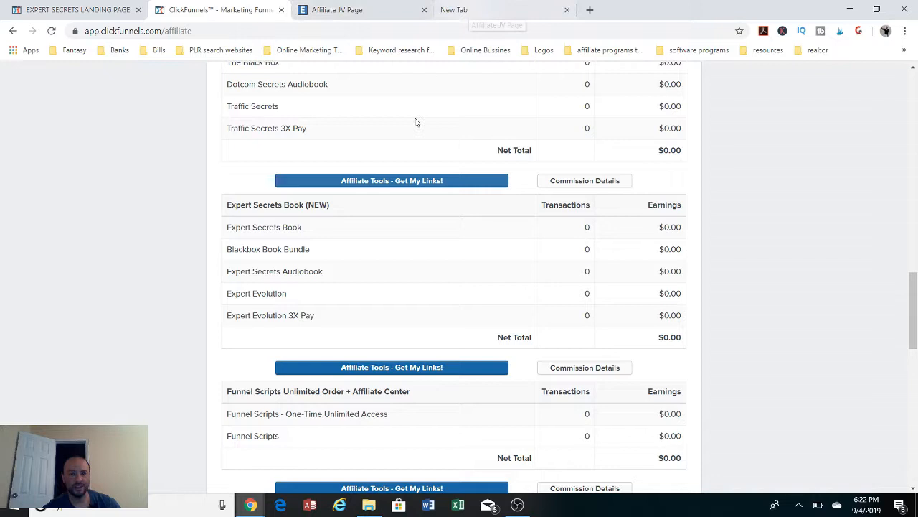
left_click(361, 11)
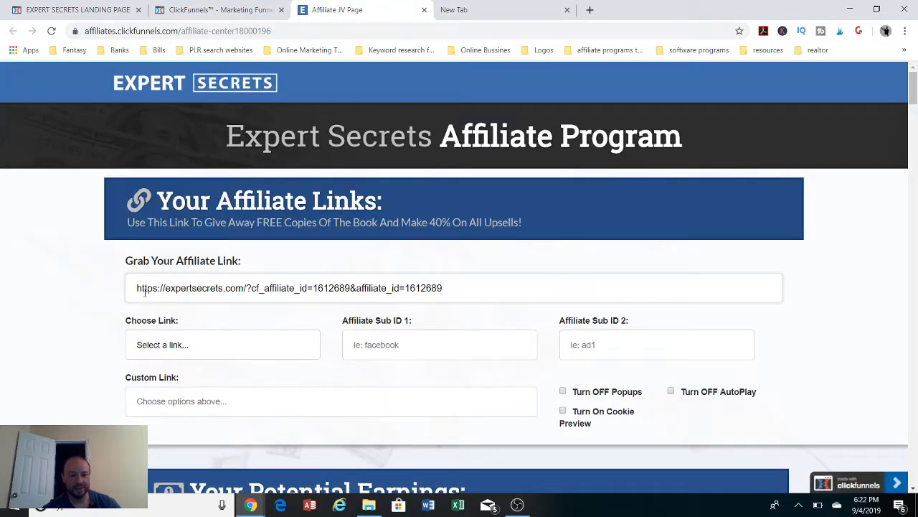
Copy the full Expert Secrets affiliate link from the Grab Your Affiliate Link field
left_click_drag(136, 289, 472, 286)
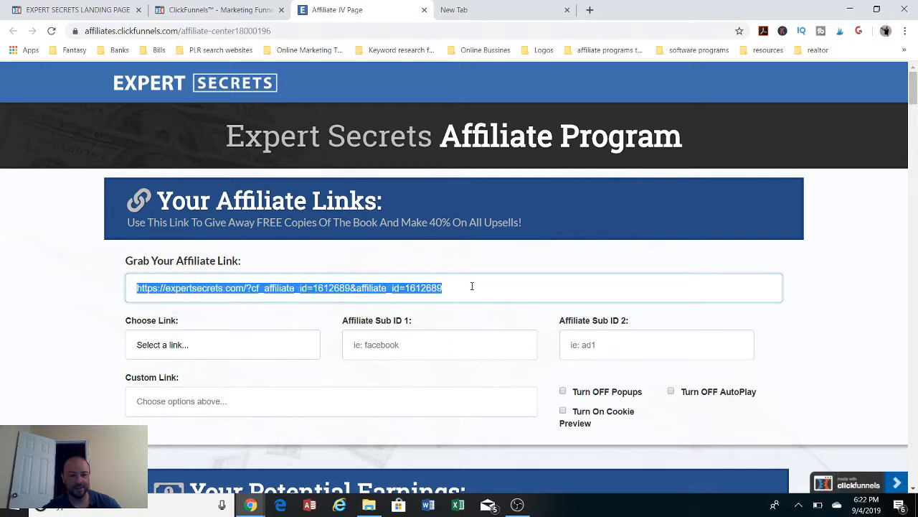
right_click(436, 287)
left_click(450, 329)
Examine the Expert Secrets landing page in the page editor, from the book images down to the footer disclaimers
left_click(74, 12)
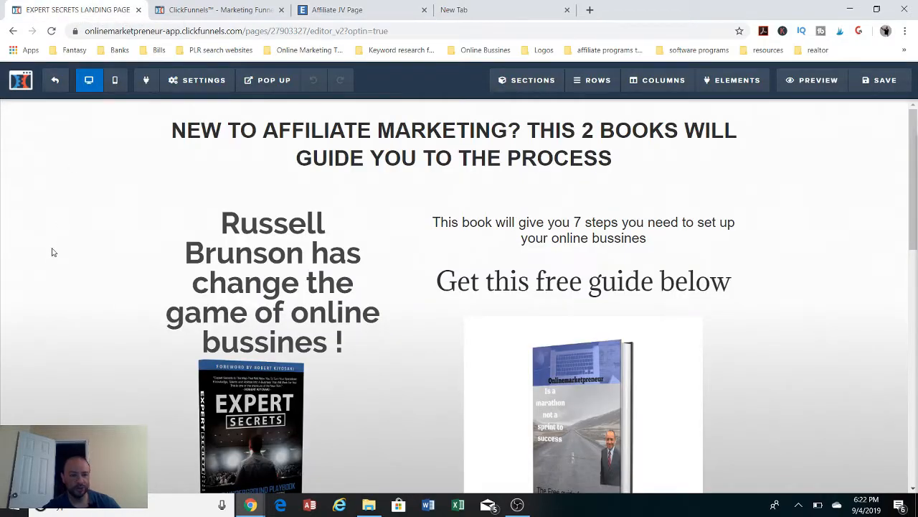
scroll(52, 251, "down", 12)
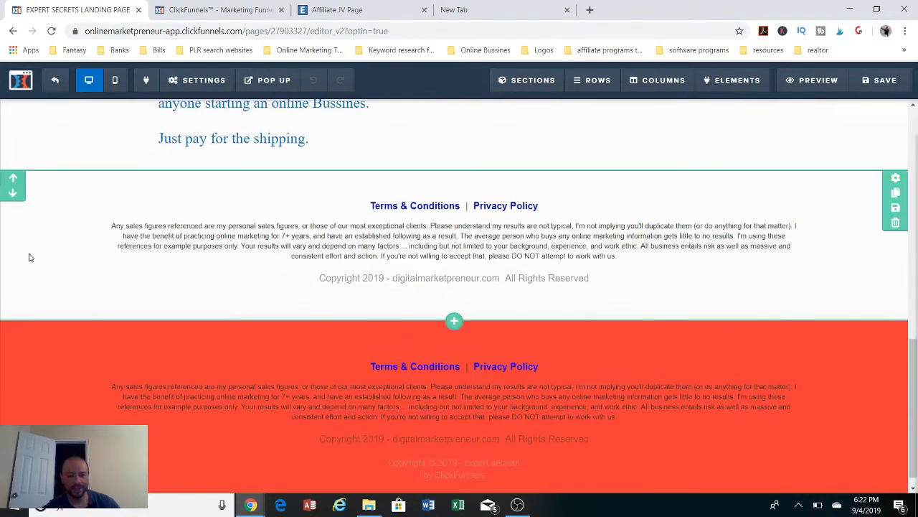
scroll(29, 257, "up", 5)
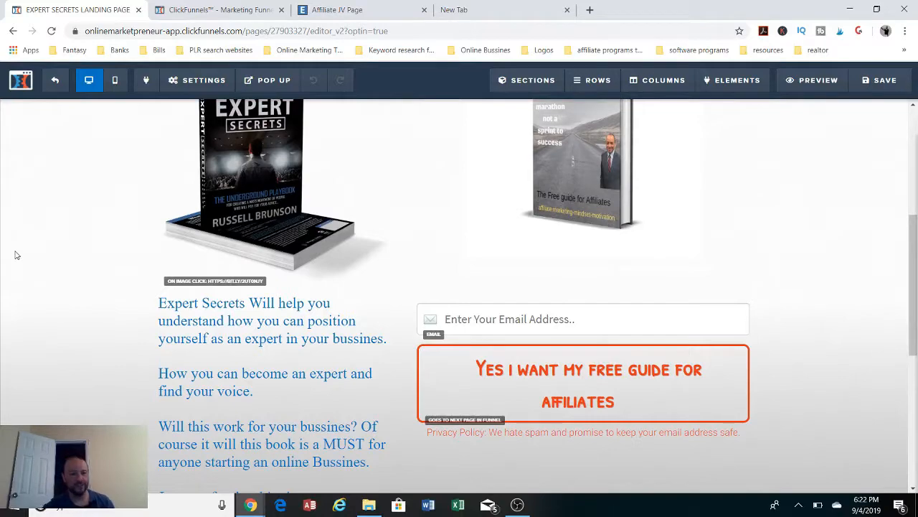
scroll(16, 255, "down", 5)
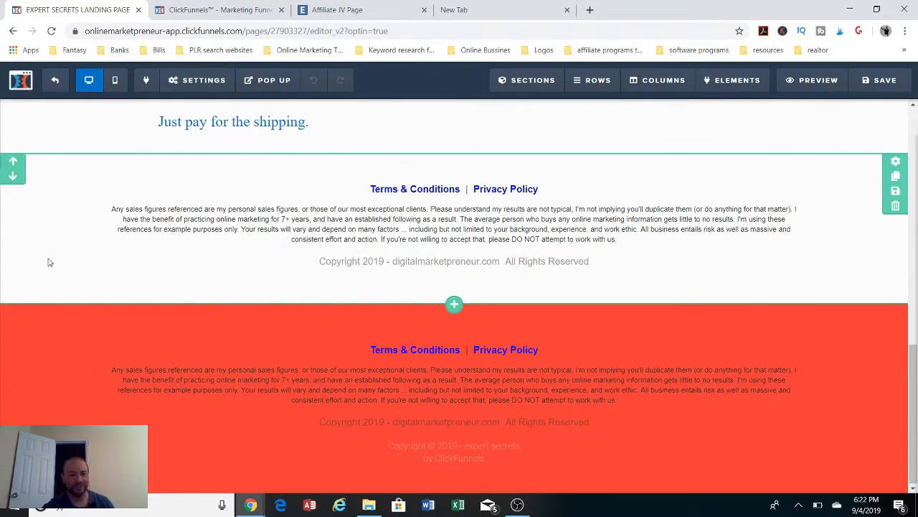
scroll(48, 262, "up", 5)
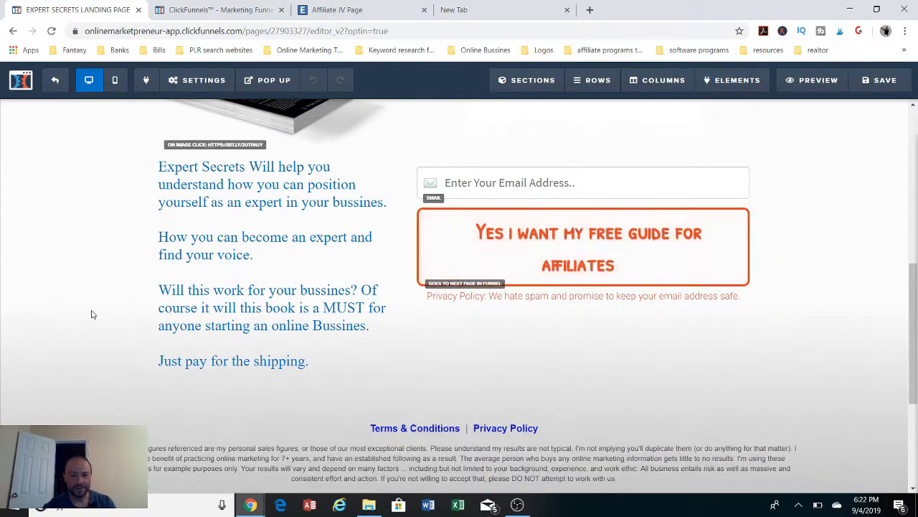
scroll(90, 315, "up", 5)
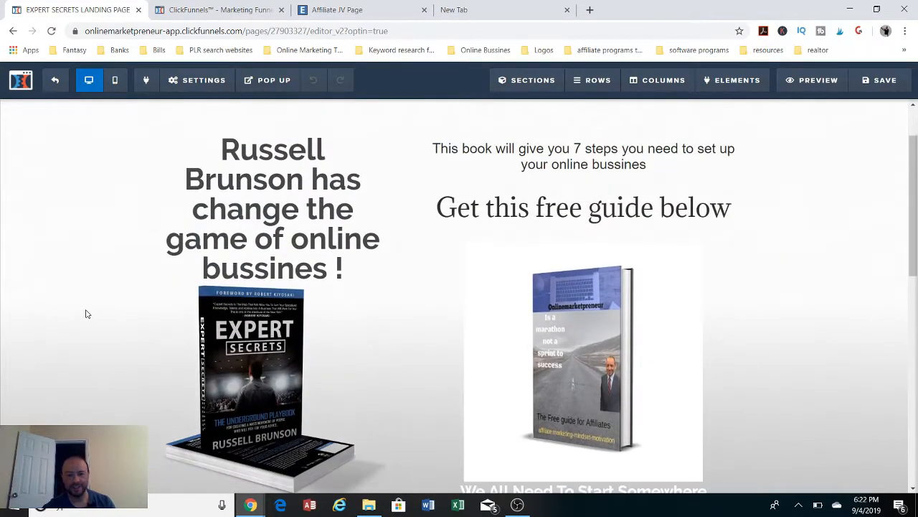
scroll(85, 312, "down", 2)
scroll(84, 313, "up", 2)
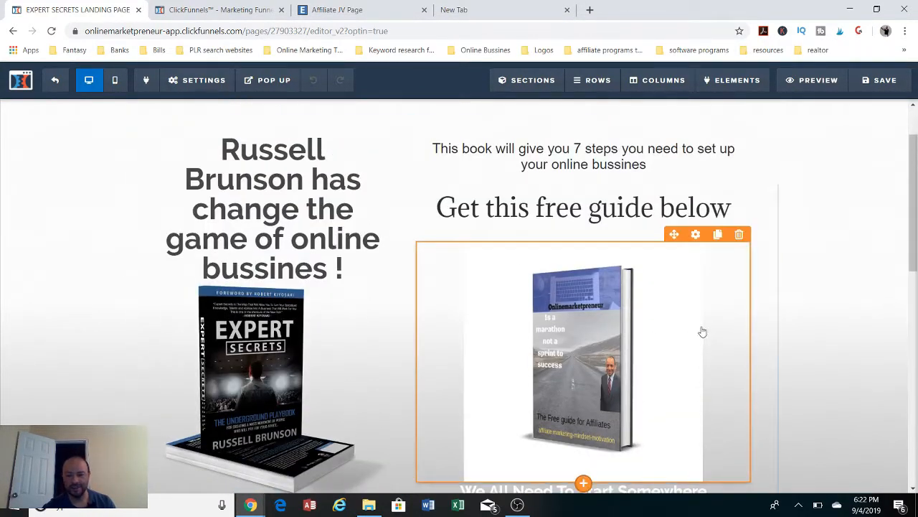
Delete the free guide's book image and the "This book will give you 7 steps" text from the landing page
left_click(739, 235)
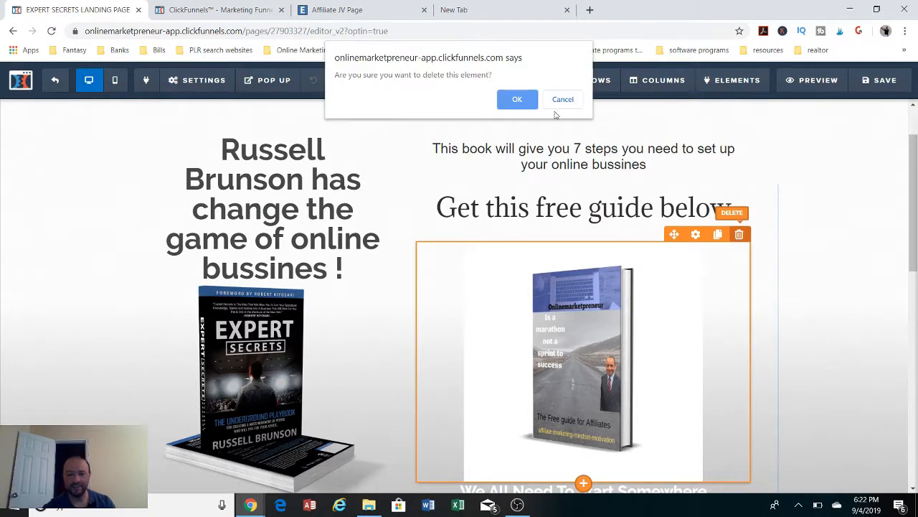
left_click(513, 100)
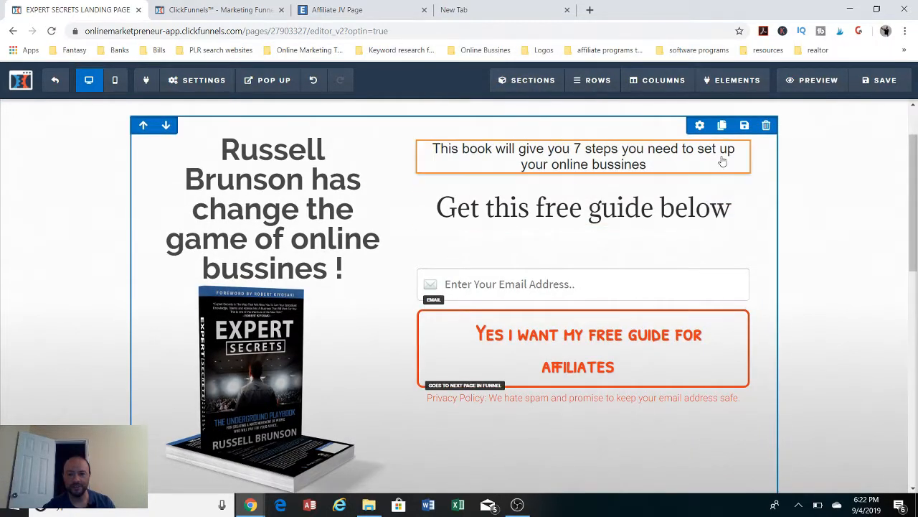
left_click(739, 132)
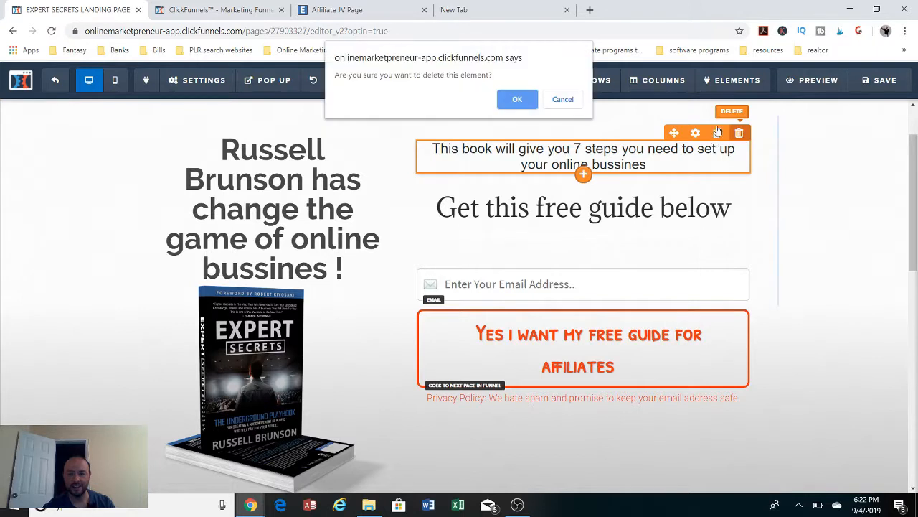
left_click(518, 100)
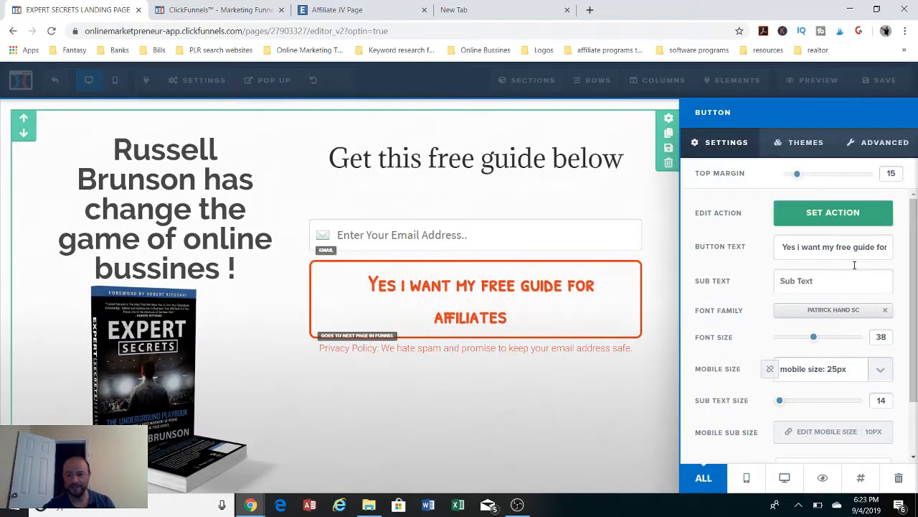
Change the opt-in button's text to "Yes i want my FREE copy of the Expert Secrets Book"
left_click_drag(776, 248, 915, 237)
key("BackSpace")
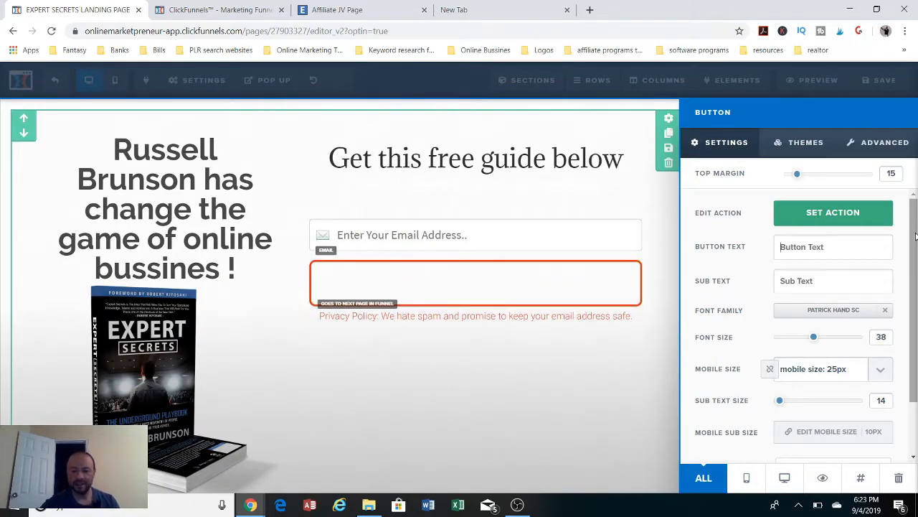
type("Yes i")
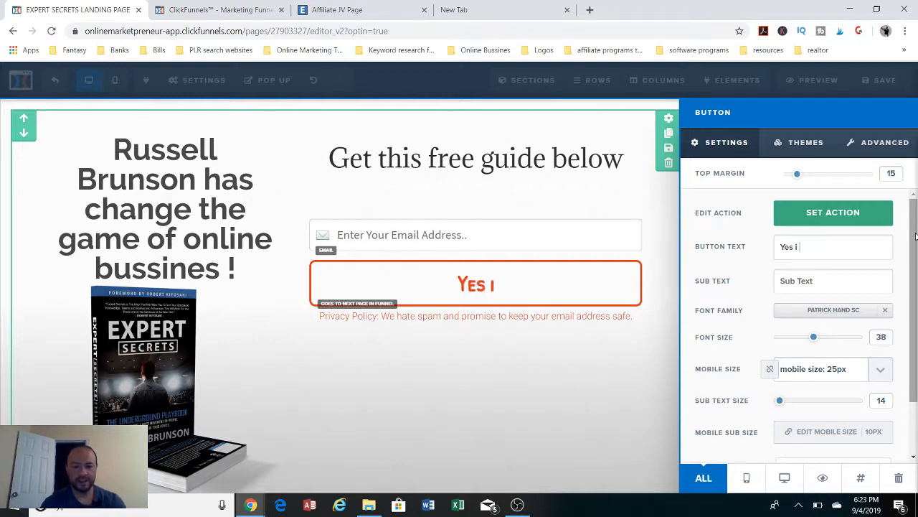
type(" want my FR")
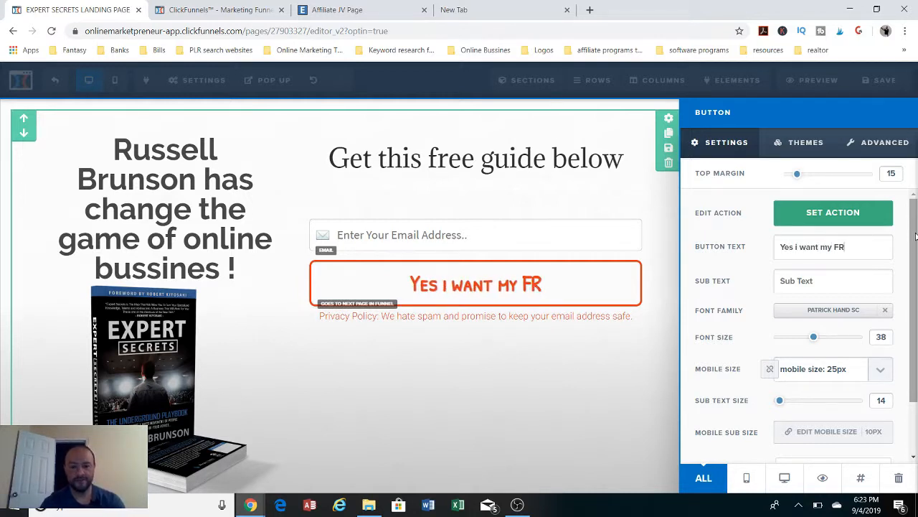
type("EEcop")
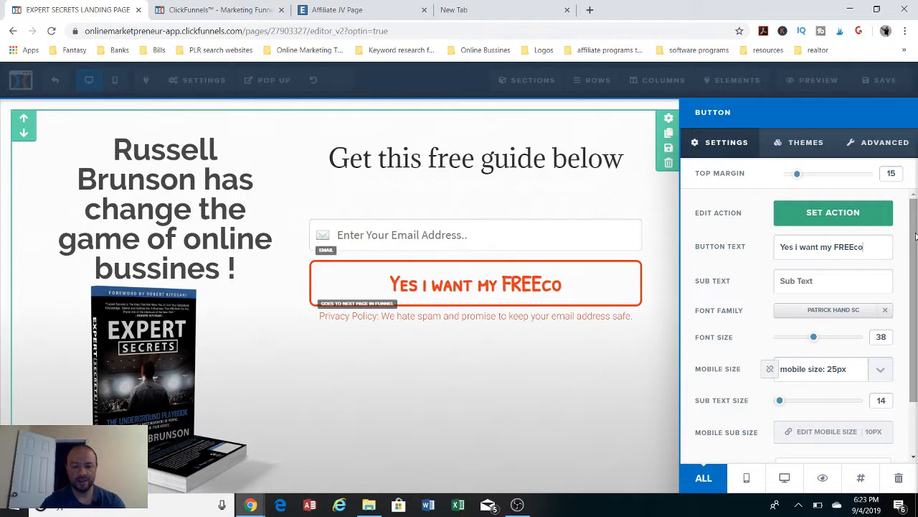
key("BackSpace")
key("BackSpace")
key("BackSpace")
type("co")
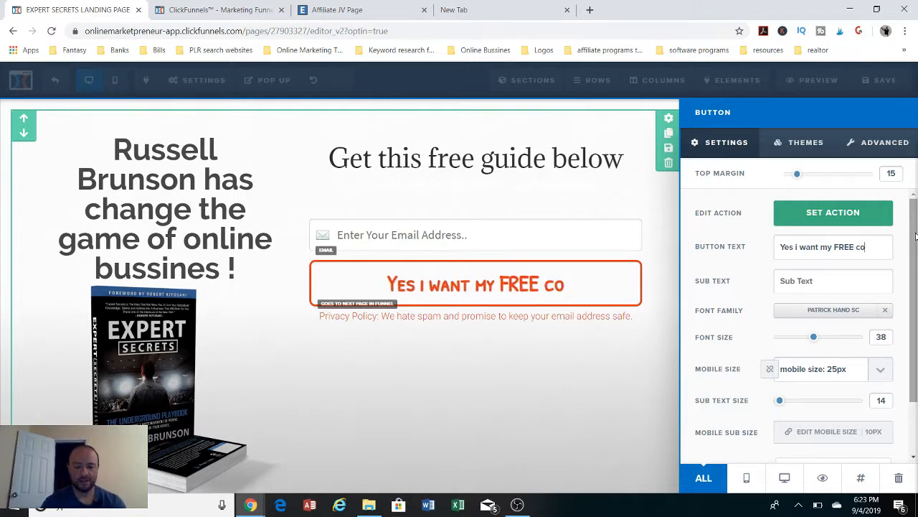
type("py ")
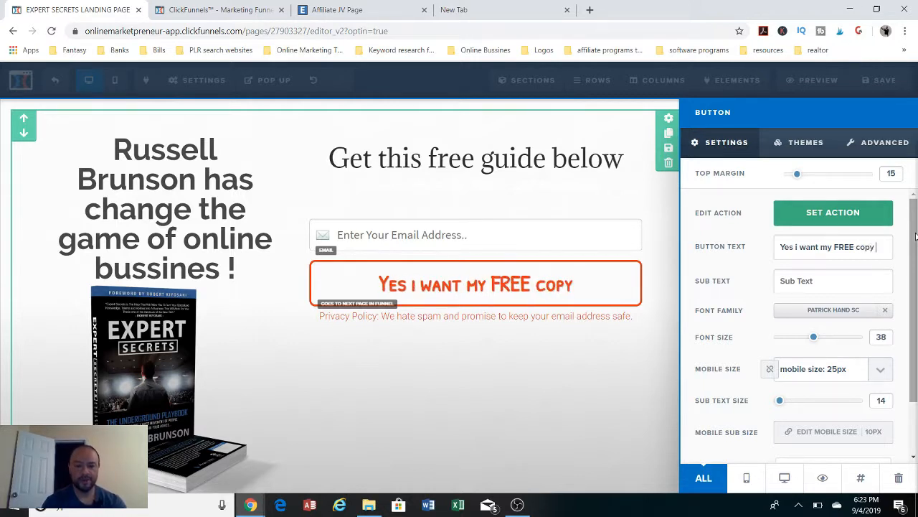
type("of the")
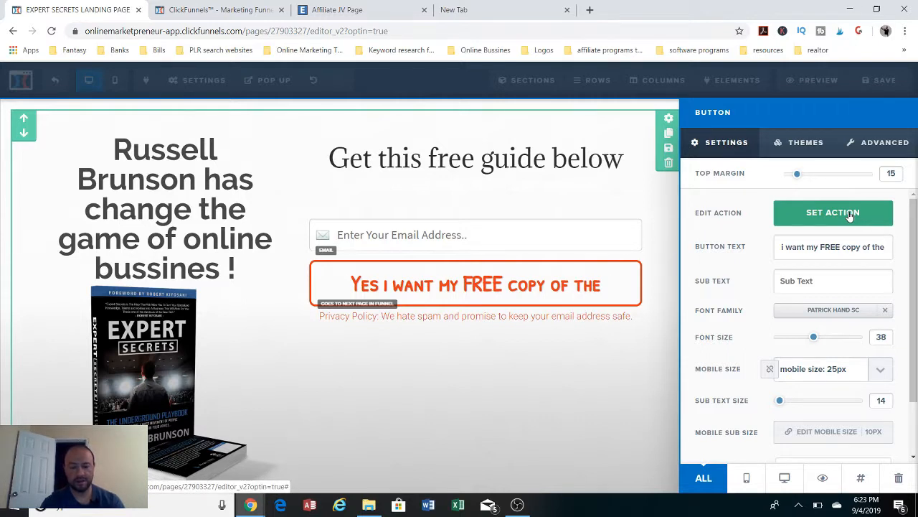
type("Expet")
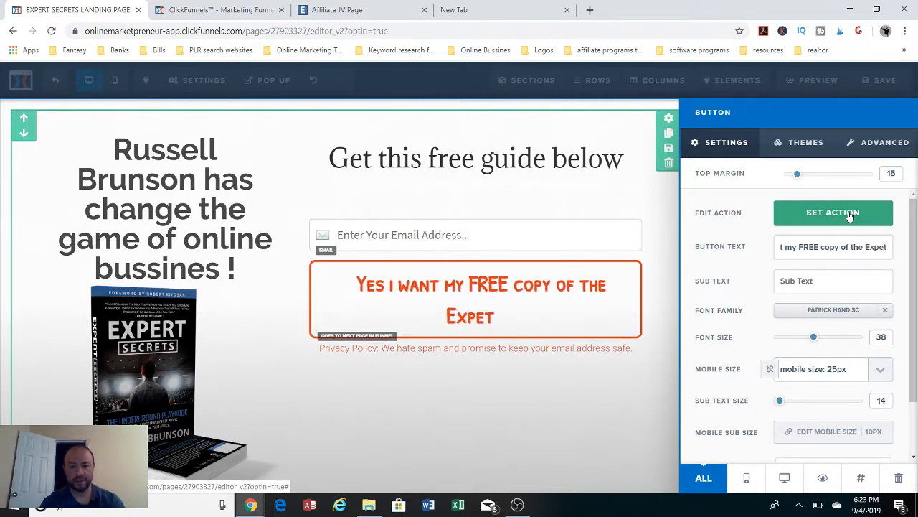
key("BackSpace")
key("BackSpace")
type("r")
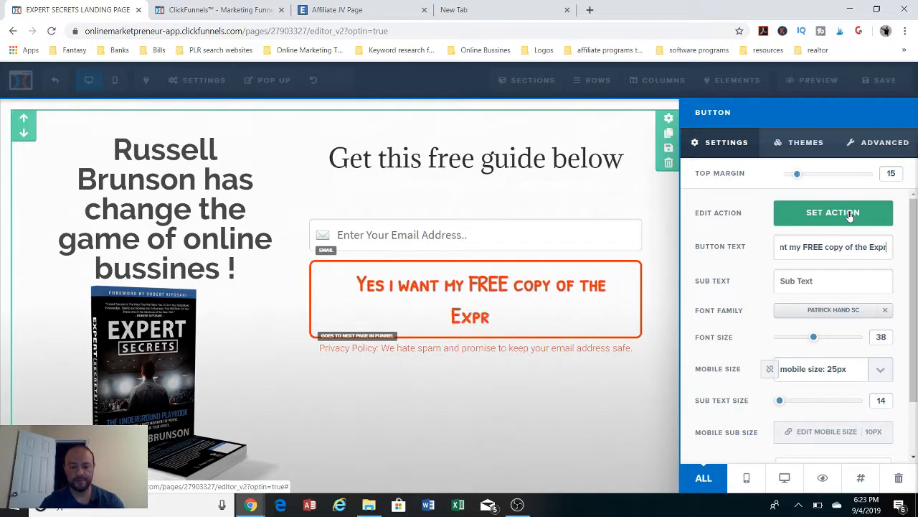
key("BackSpace")
type("ert")
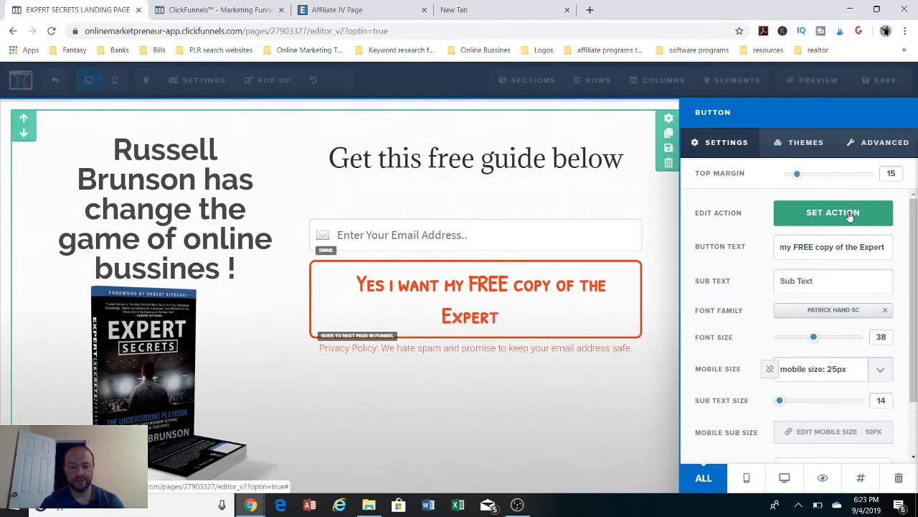
type(" Secrets")
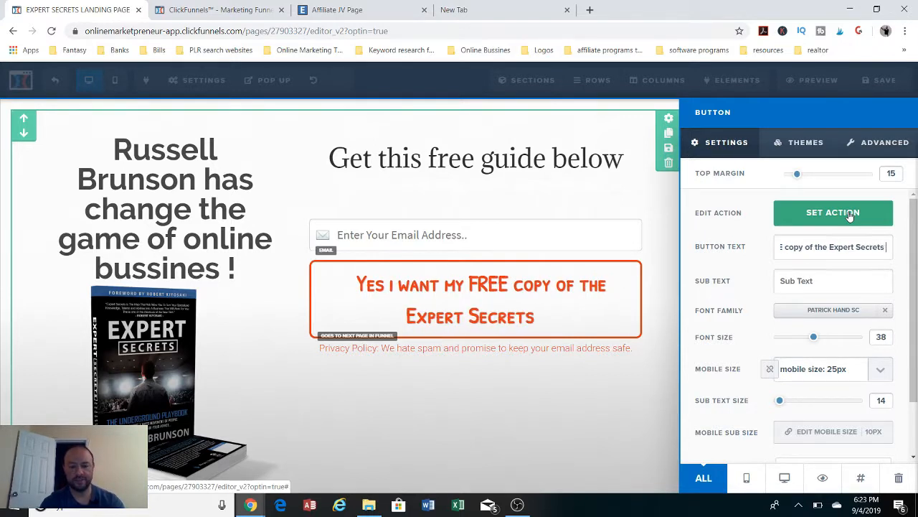
type(" Book")
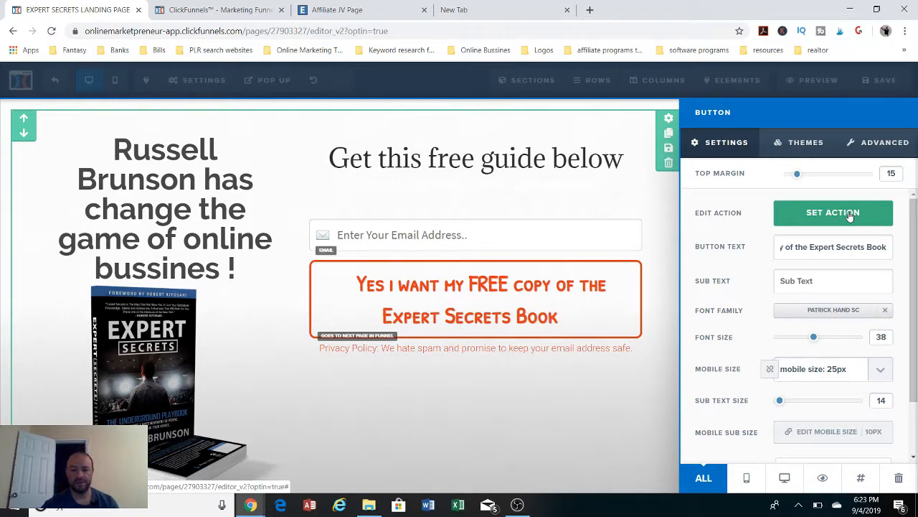
left_click(623, 408)
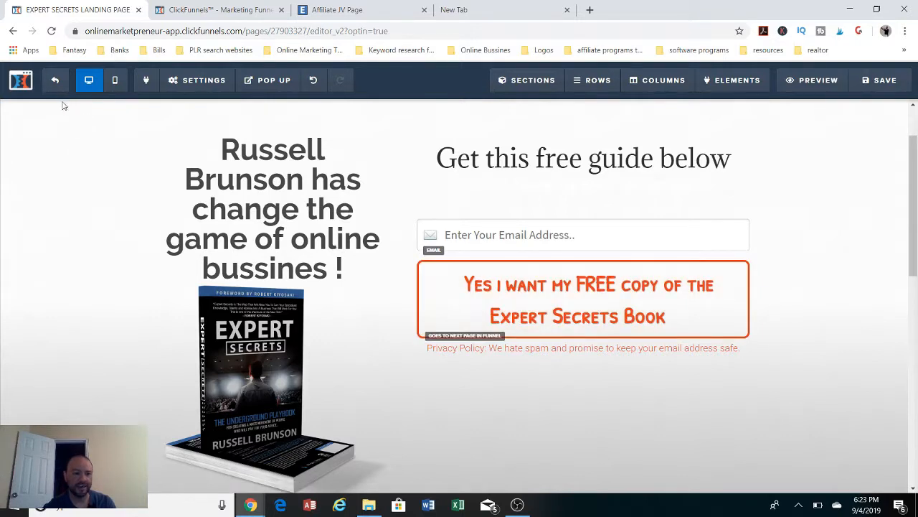
Set the opt-in button's action to Submit Order / Submit Form and save the landing page
left_click(700, 323)
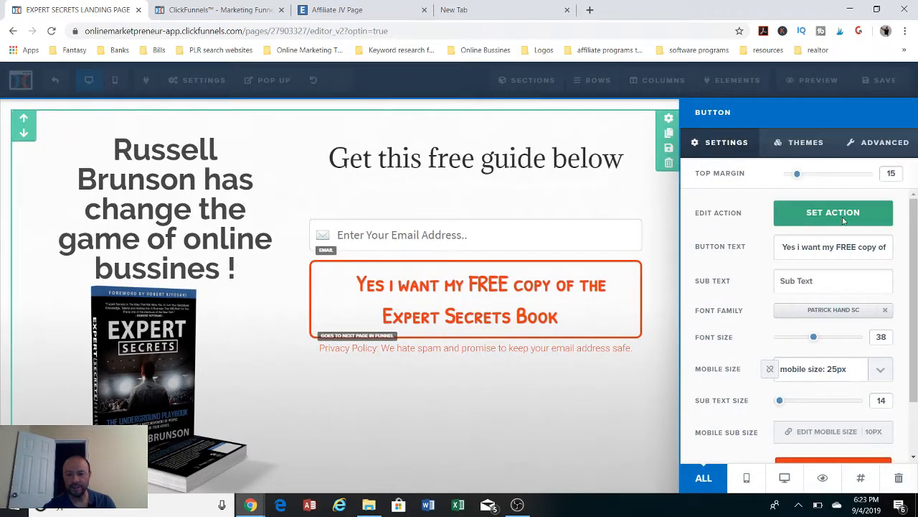
left_click(842, 217)
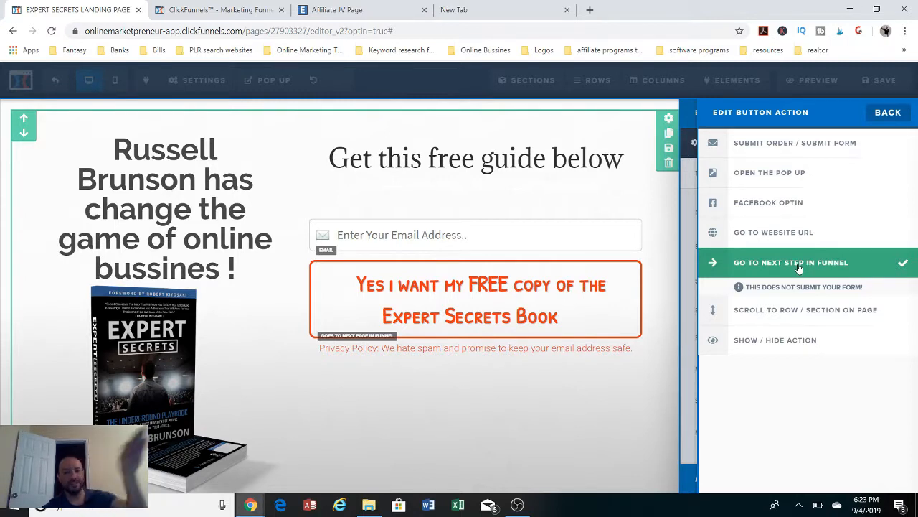
left_click(765, 144)
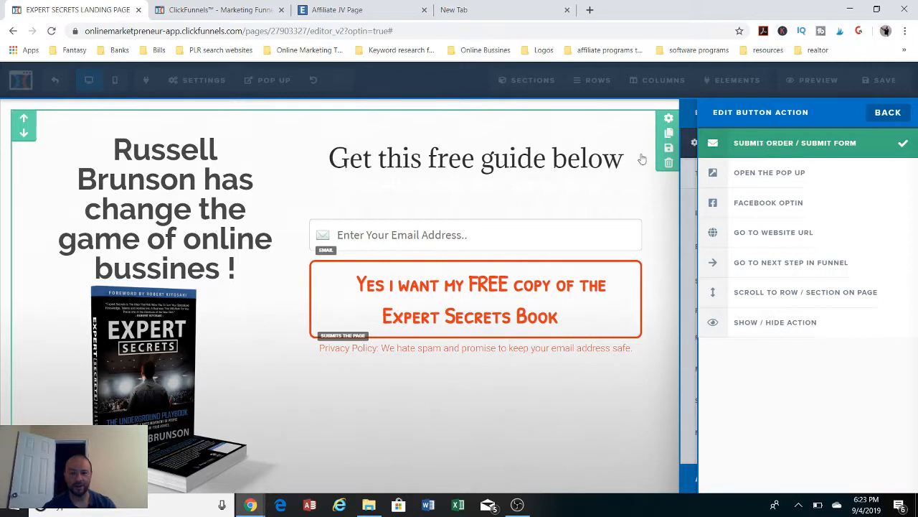
left_click(57, 237)
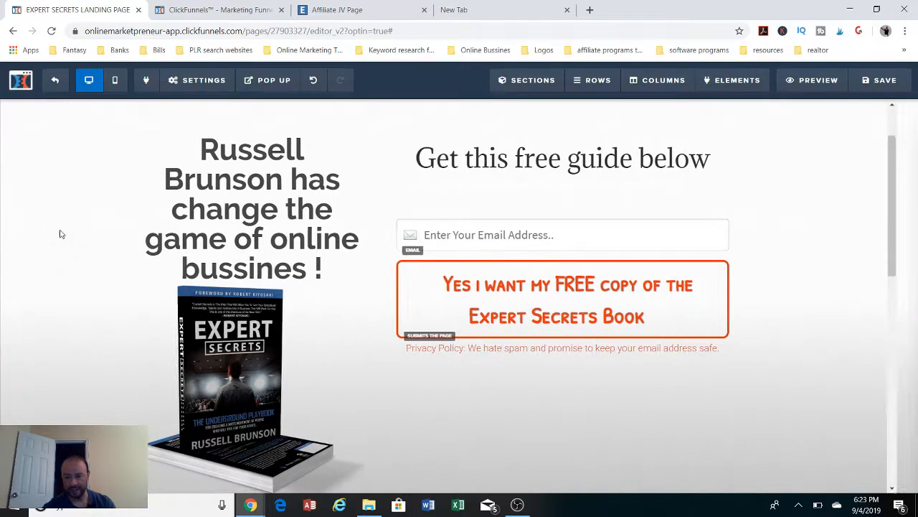
left_click(866, 84)
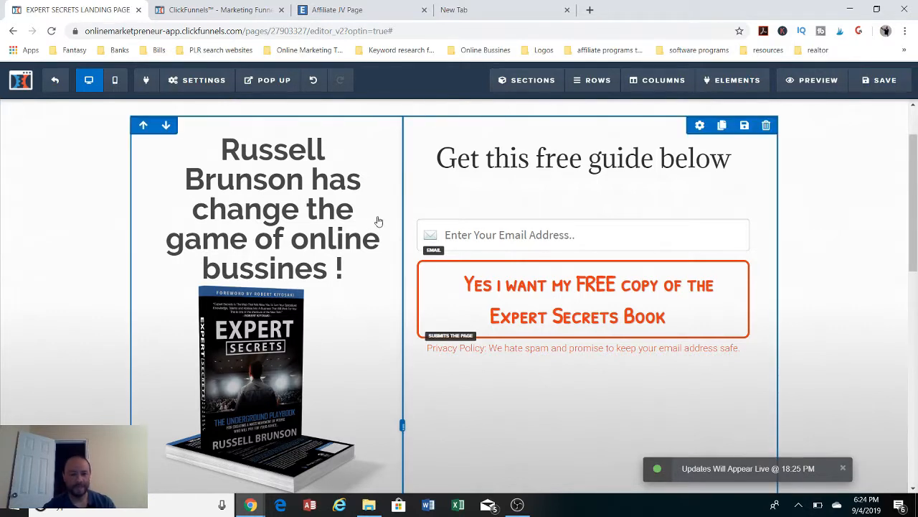
Set the page's on-submit destination to the copied expertsecrets.com affiliate link in the general settings and save the landing page
left_click(188, 79)
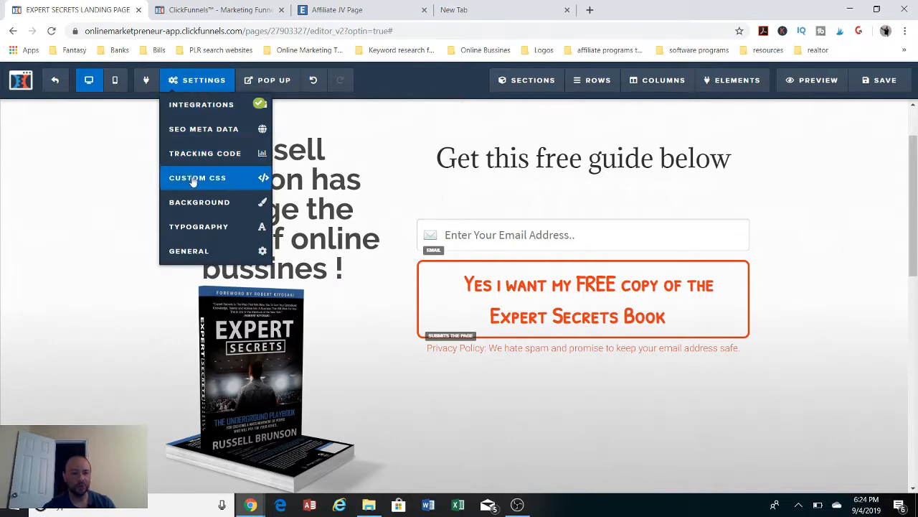
left_click(188, 251)
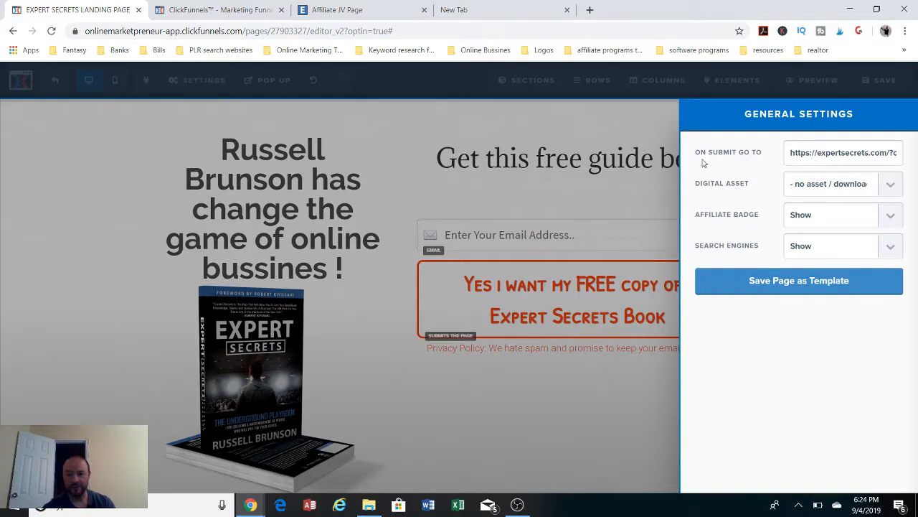
left_click_drag(785, 152, 916, 155)
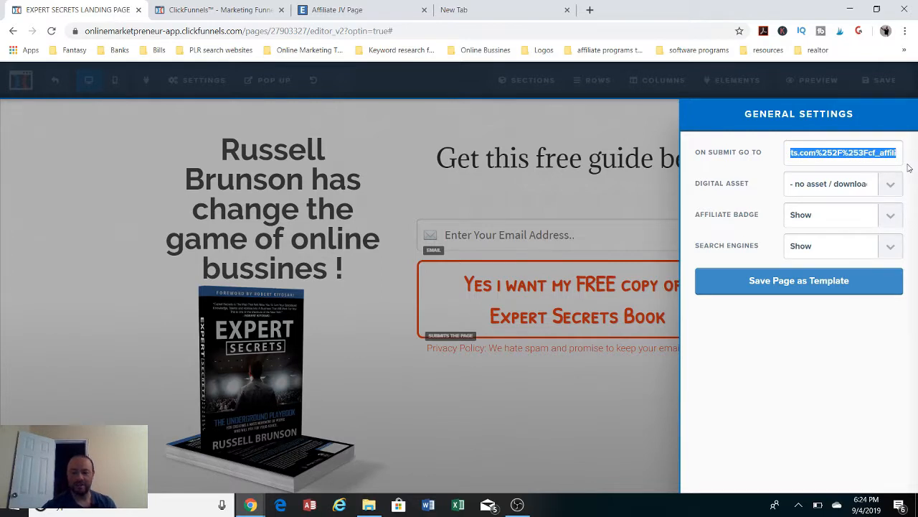
key("BackSpace")
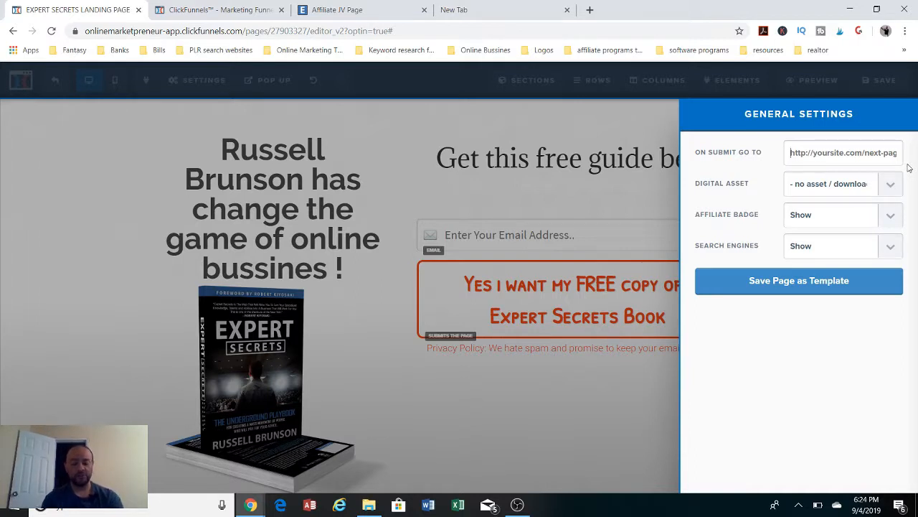
key("ctrl+v")
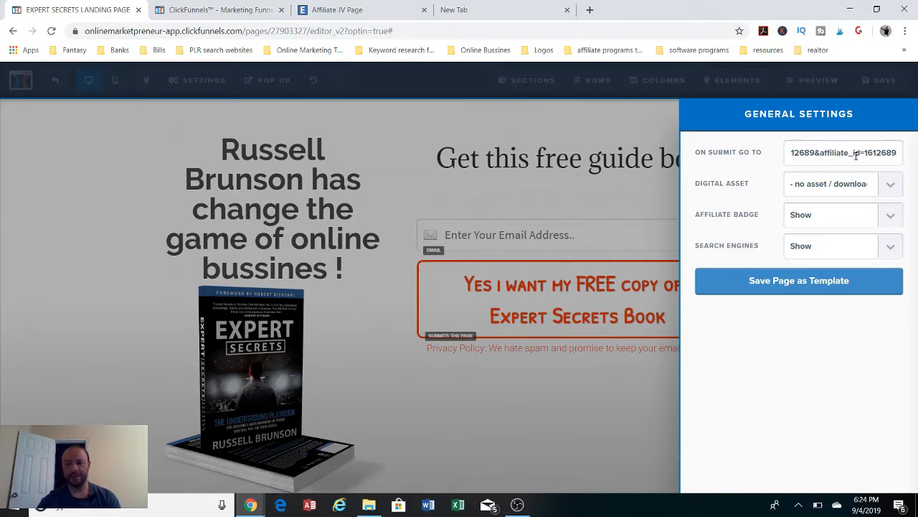
left_click(788, 289)
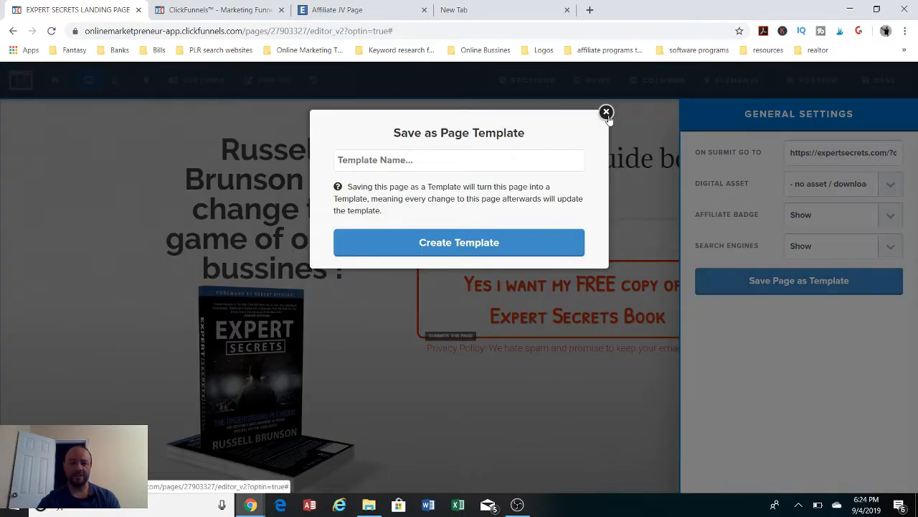
left_click(606, 113)
left_click(665, 132)
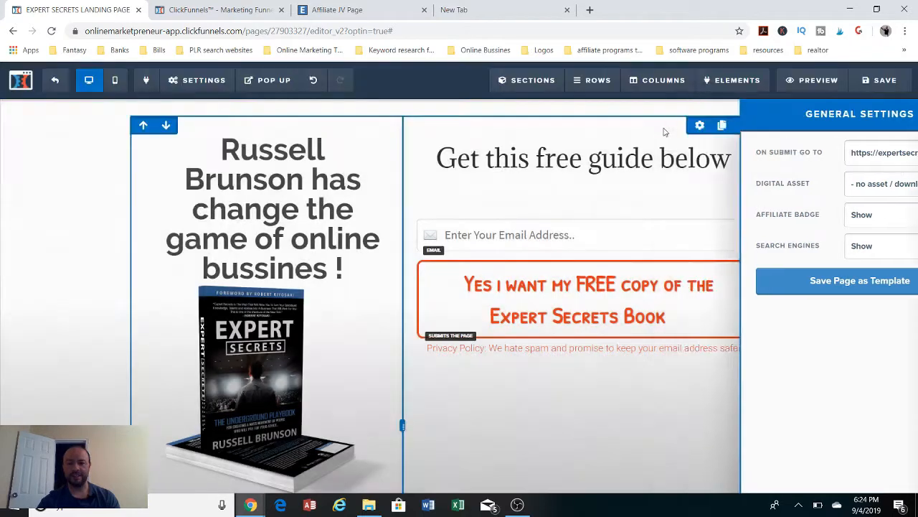
left_click(890, 83)
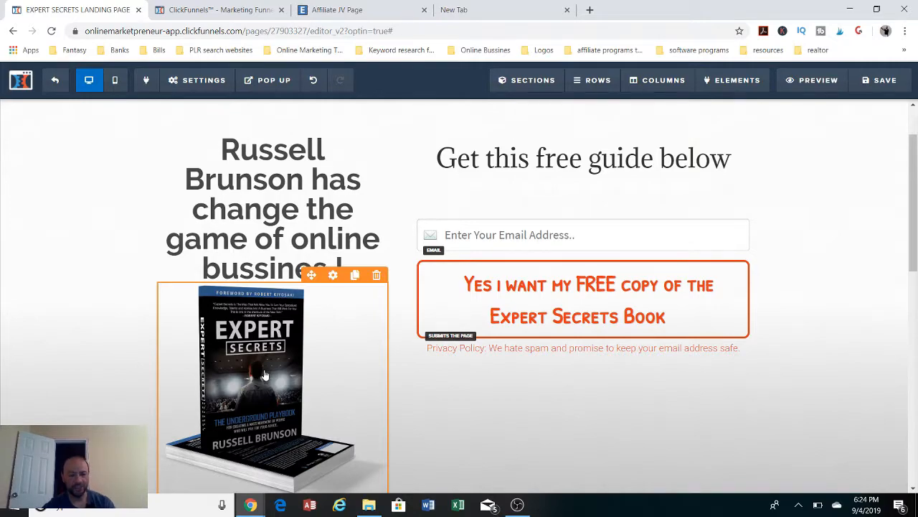
Exit the page editor and copy the Squeeze Page's URL from the funnel step overview
scroll(265, 374, "down", 7)
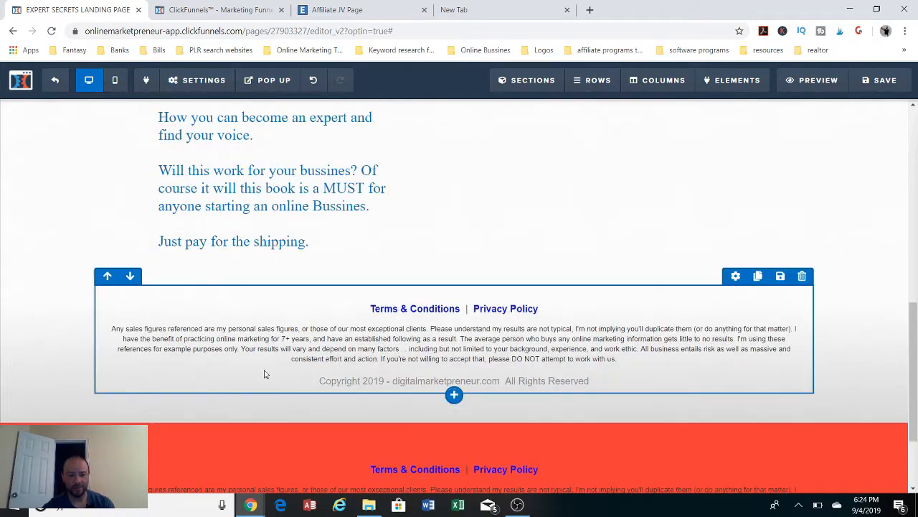
scroll(265, 374, "up", 5)
scroll(265, 374, "up", 4)
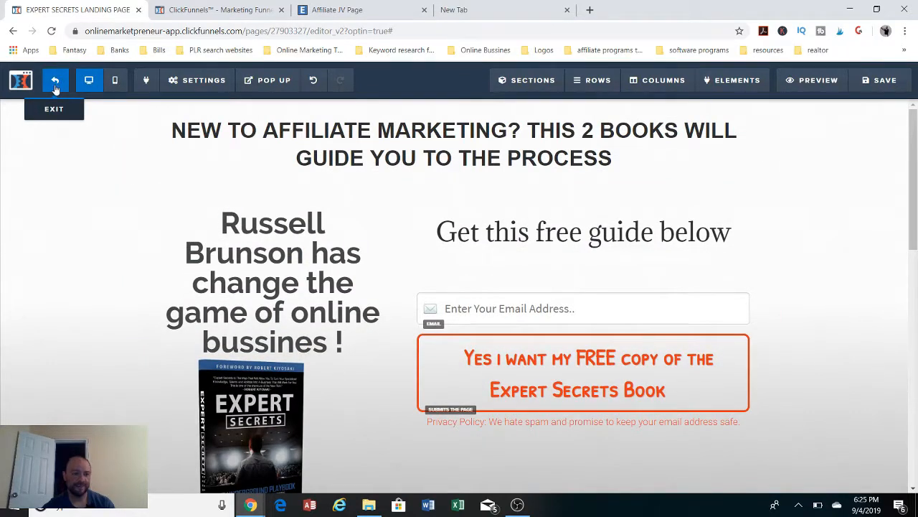
left_click(56, 83)
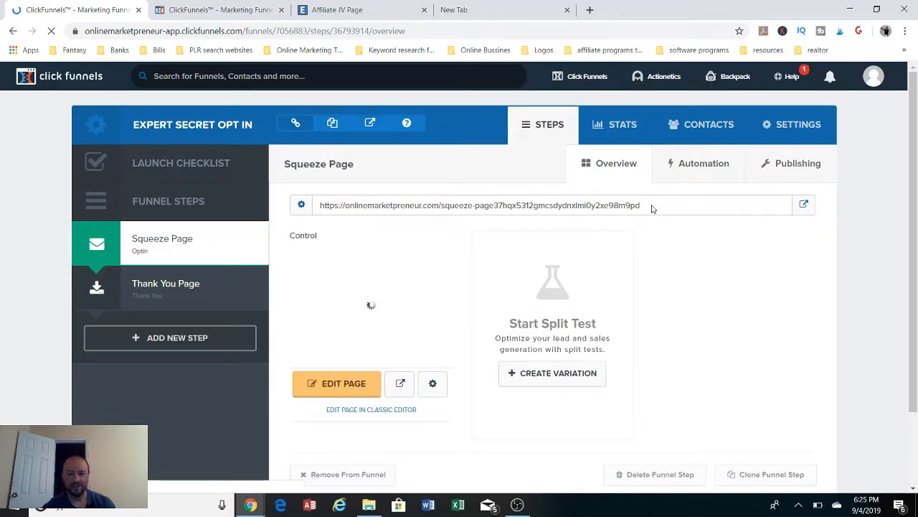
left_click_drag(651, 208, 320, 207)
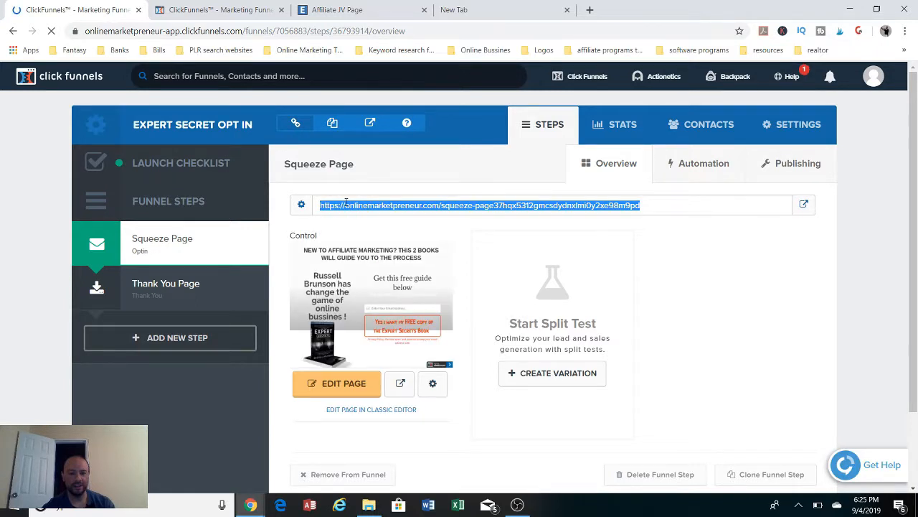
right_click(552, 206)
left_click(558, 217)
Open the copied squeeze page URL in a new incognito window and look over the published page
left_click(905, 31)
left_click(787, 77)
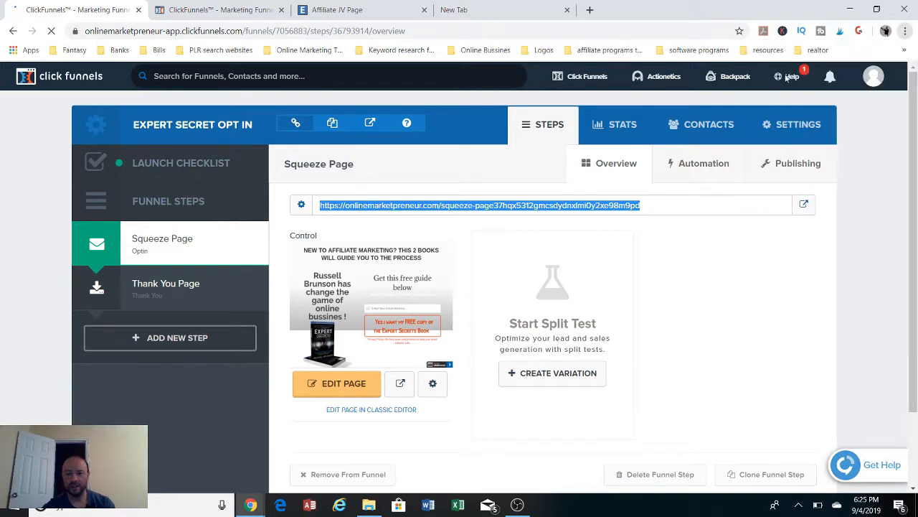
right_click(348, 32)
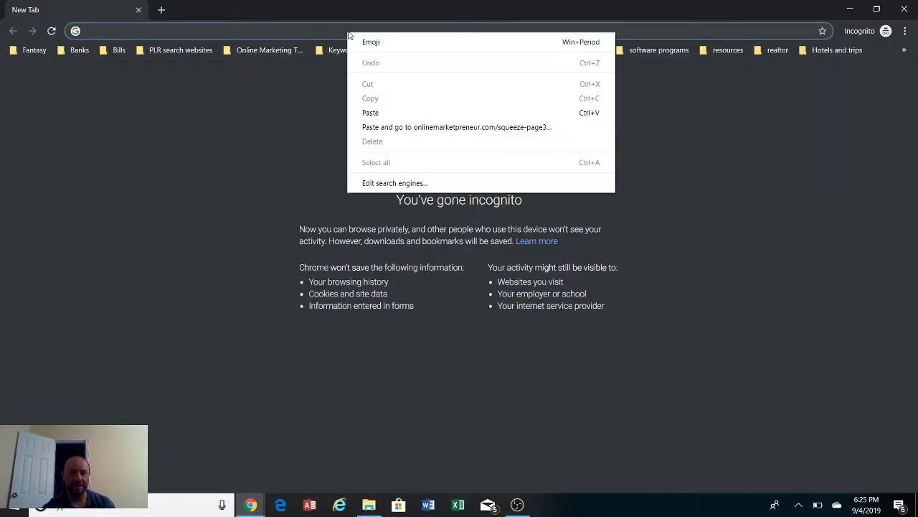
left_click(374, 112)
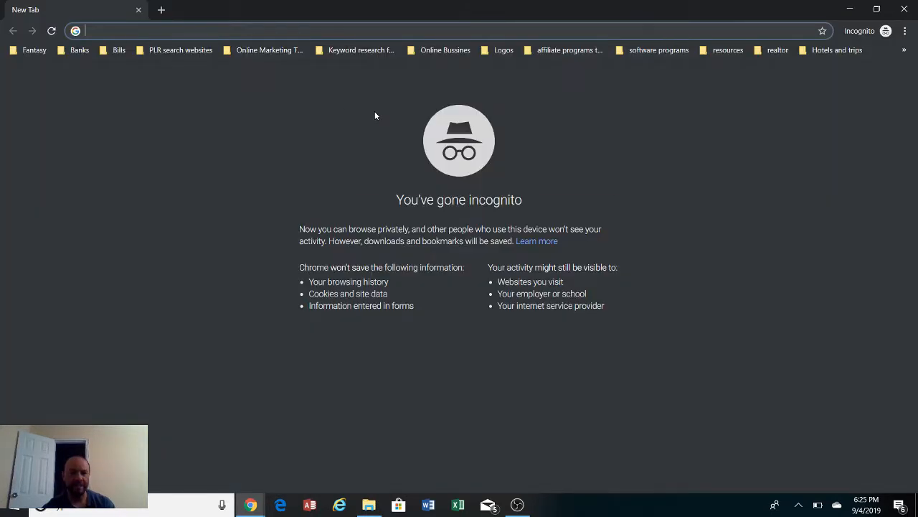
key("Return")
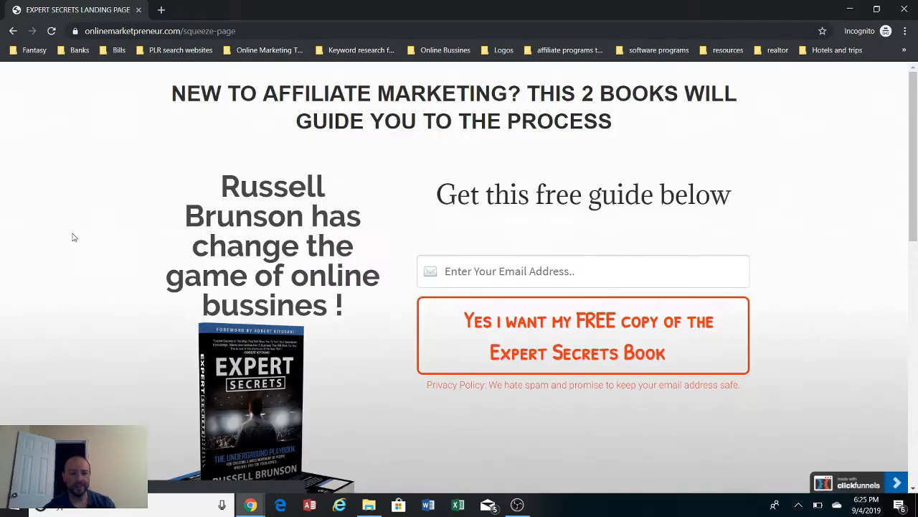
scroll(62, 242, "down", 3)
scroll(62, 242, "down", 2)
scroll(62, 240, "up", 5)
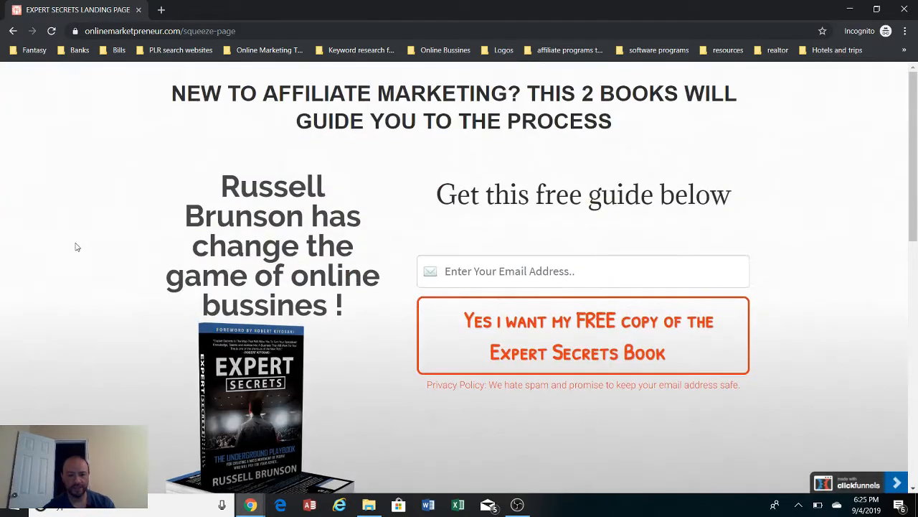
Test the opt-in form by submitting an e-mail address and look over the Expert Secrets book page it leads to
left_click(541, 285)
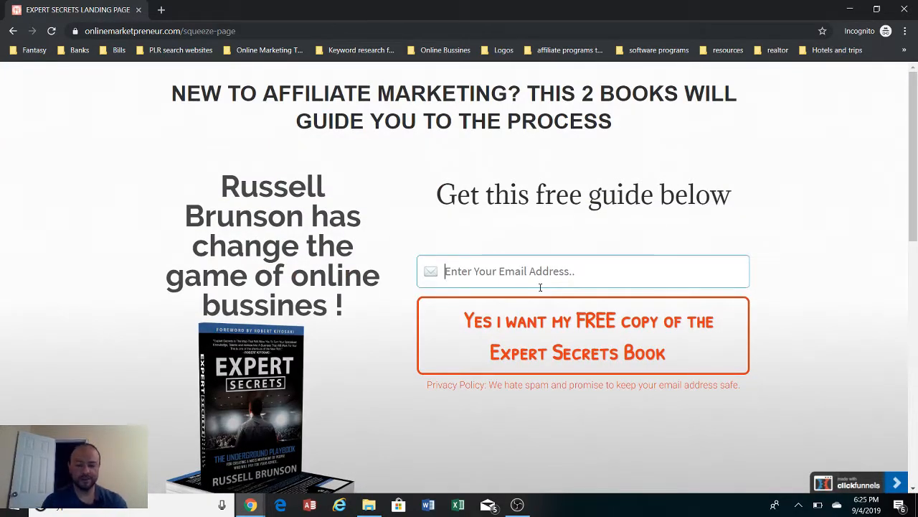
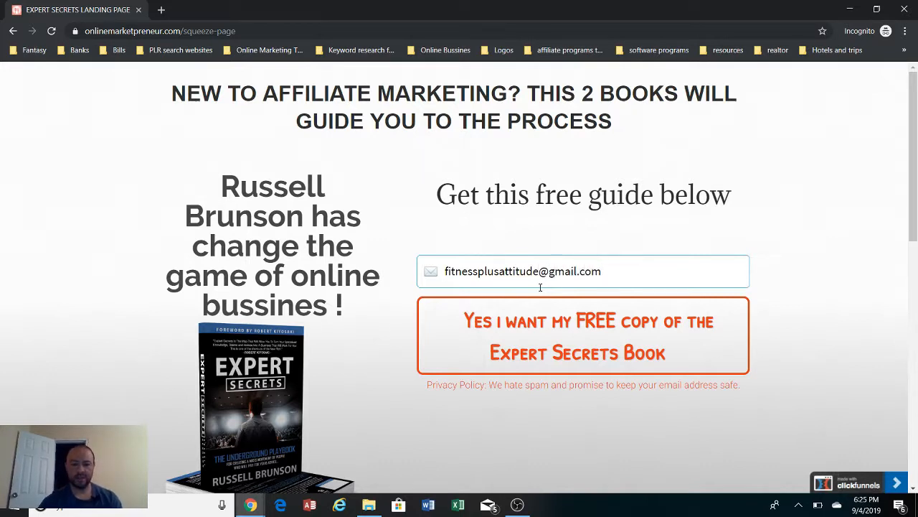
left_click(649, 349)
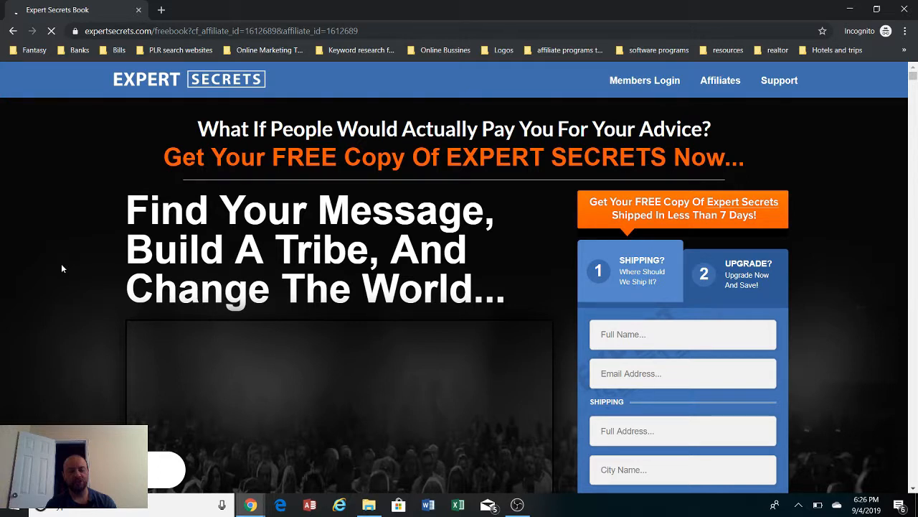
scroll(61, 263, "down", 8)
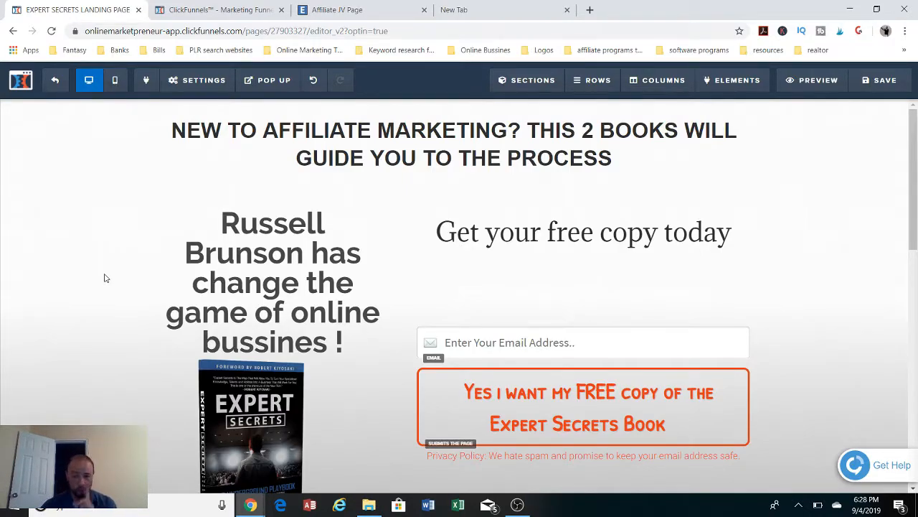
Check which action is assigned to the opt-in button on the landing page in the editor
left_click(685, 416)
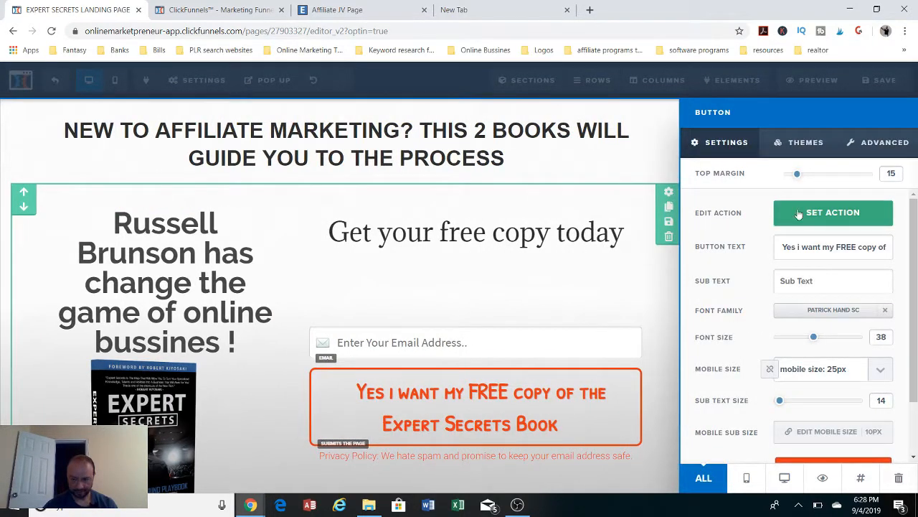
left_click(826, 216)
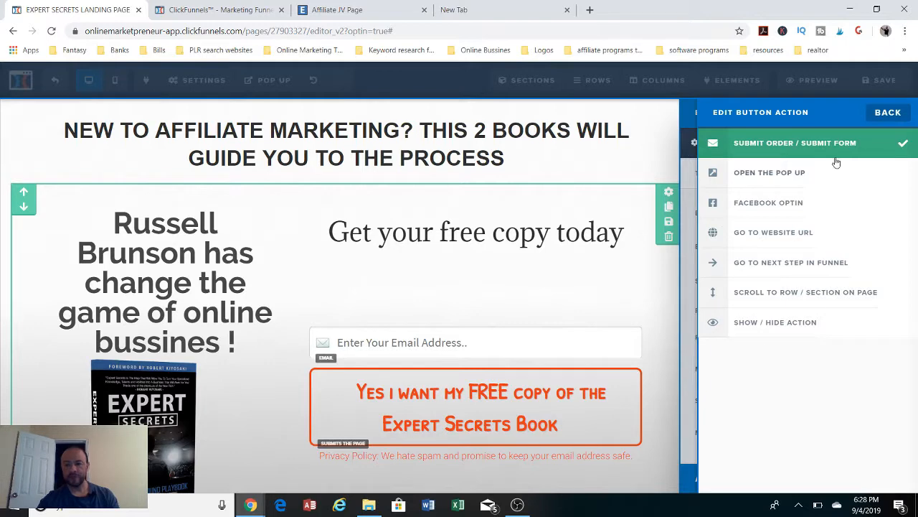
left_click(644, 257)
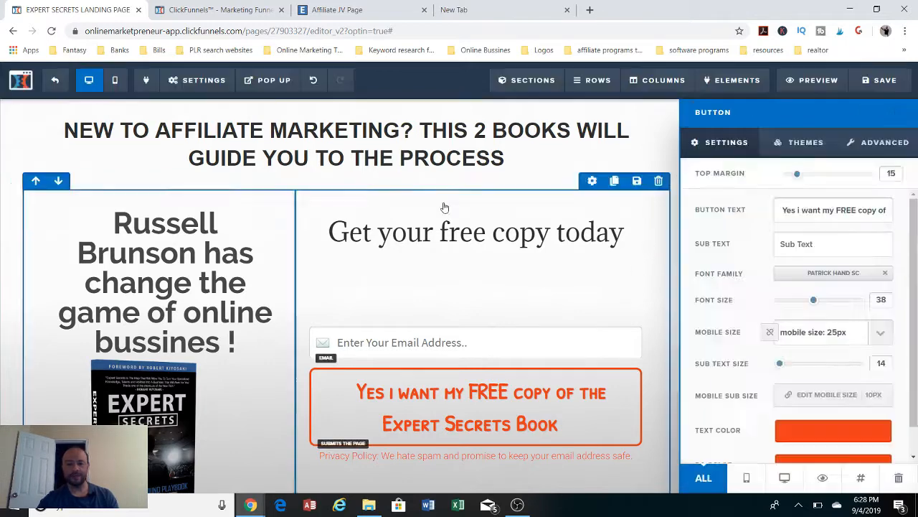
left_click(445, 205)
Check the on-submit destination in the page's general settings and review the landing page down to the book description
mouse_move(182, 84)
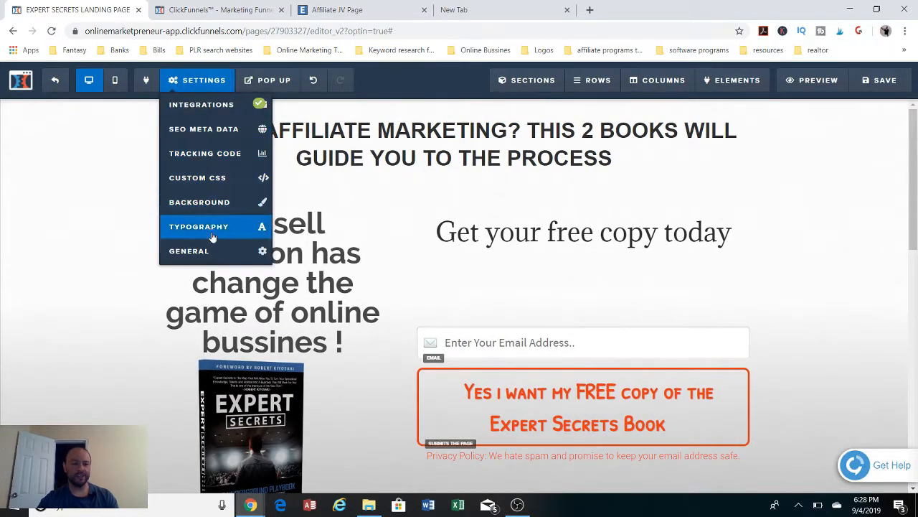
left_click(214, 255)
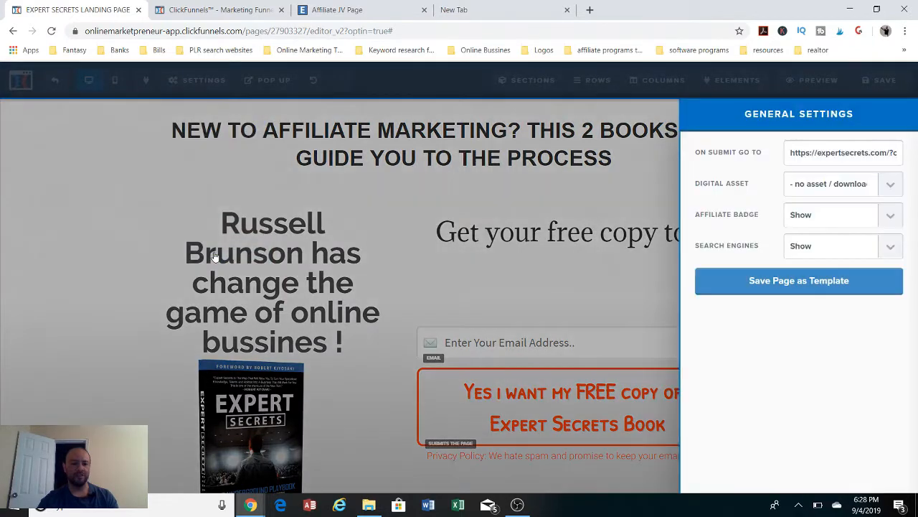
left_click(111, 192)
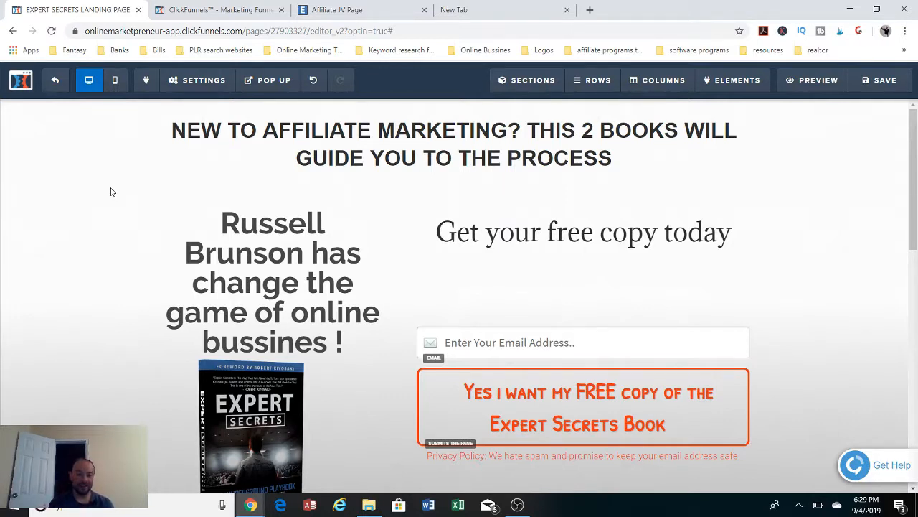
scroll(81, 226, "down", 2)
scroll(81, 226, "down", 8)
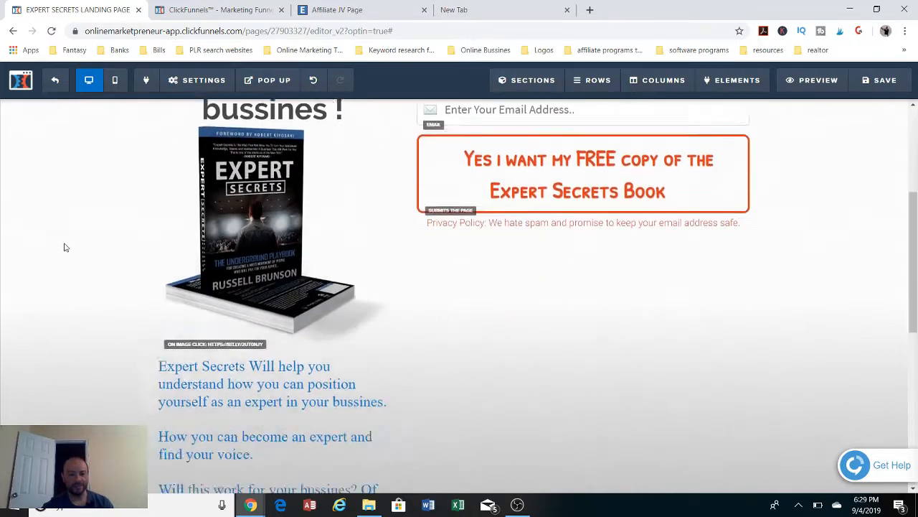
scroll(64, 250, "up", 10)
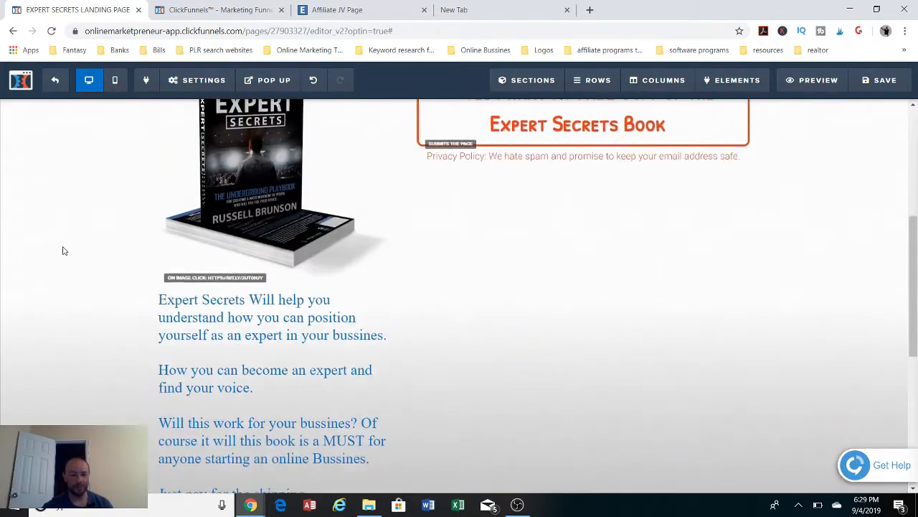